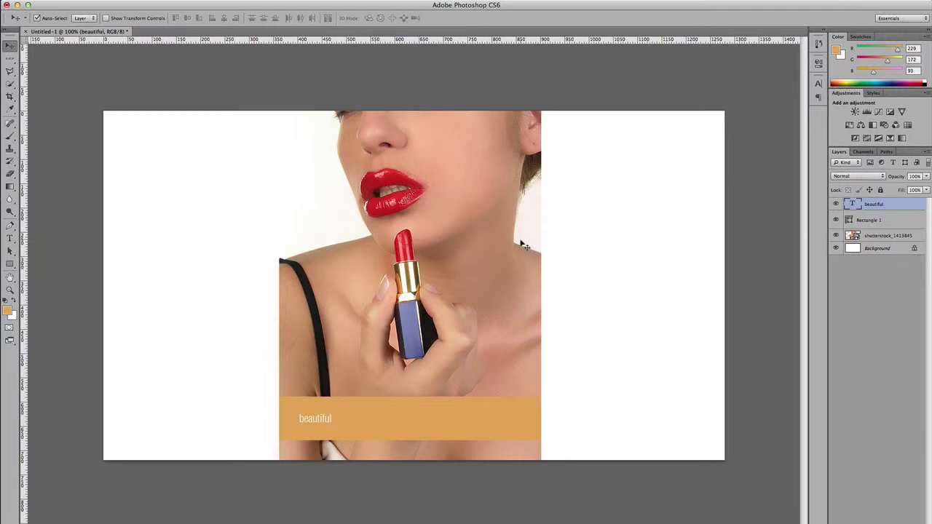
Step: Move the orange bar up and left over the photo's edge, then place 'beautiful' at its right end
left_click(394, 416)
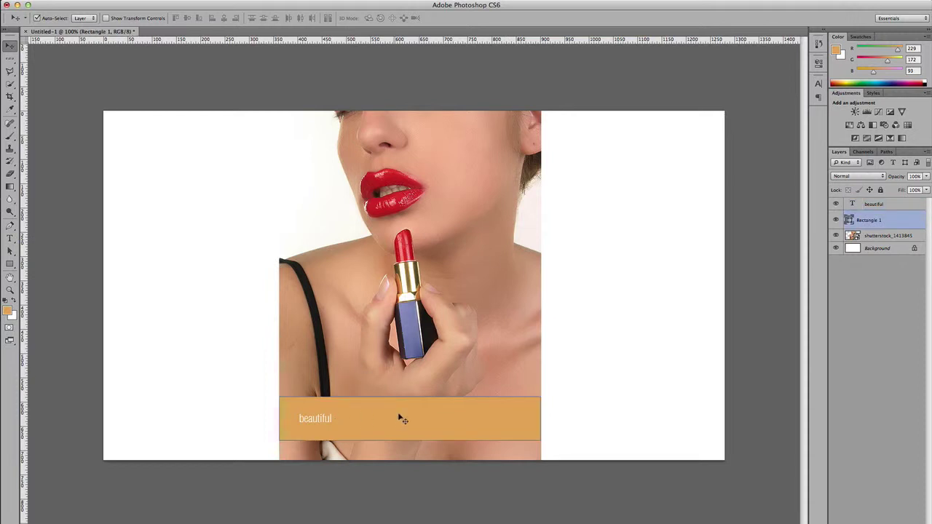
left_click_drag(421, 424, 281, 385)
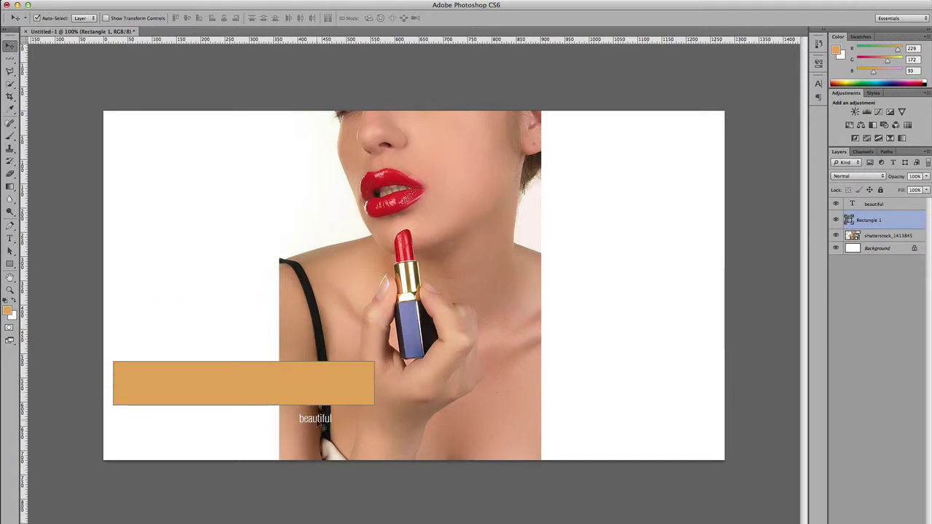
left_click_drag(321, 426, 355, 386)
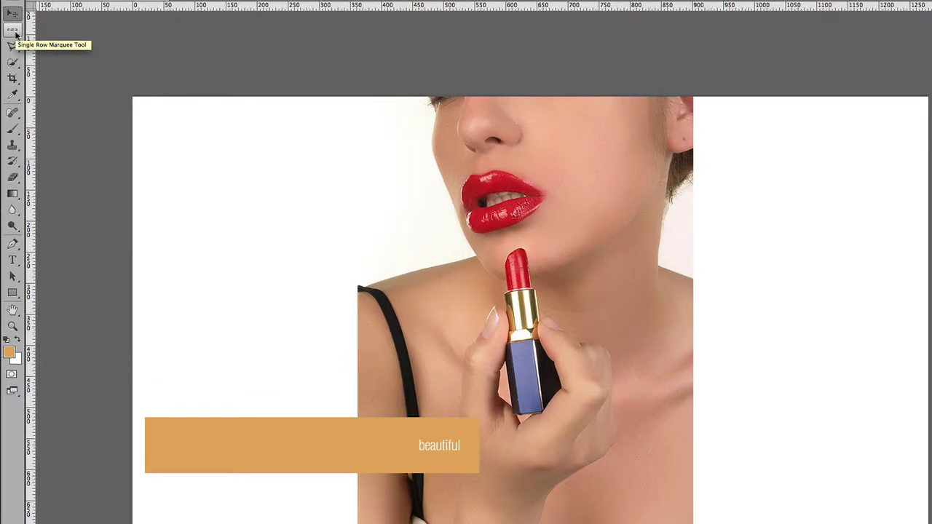
Step: Copy a 148x125 px rectangle of the model's skin from the lipstick photo onto Layer 1
left_click_drag(15, 32, 56, 33)
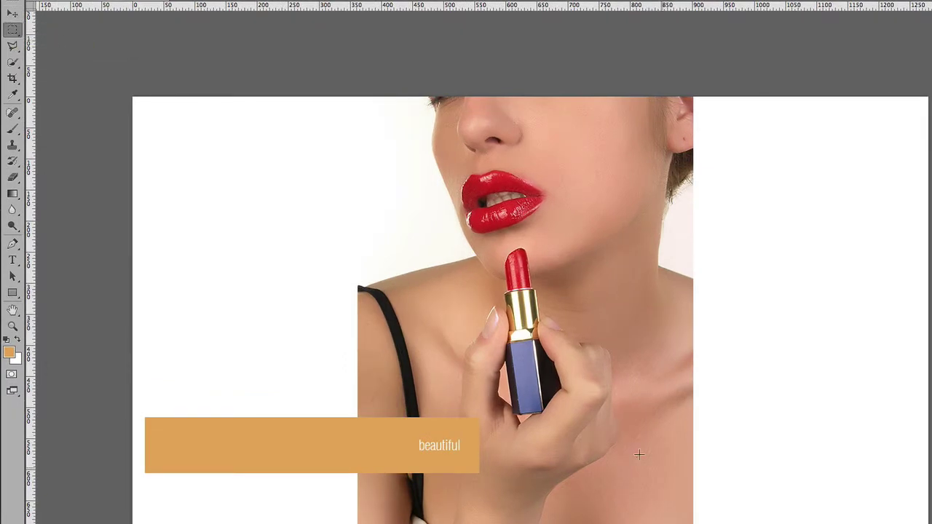
left_click_drag(626, 433, 717, 510)
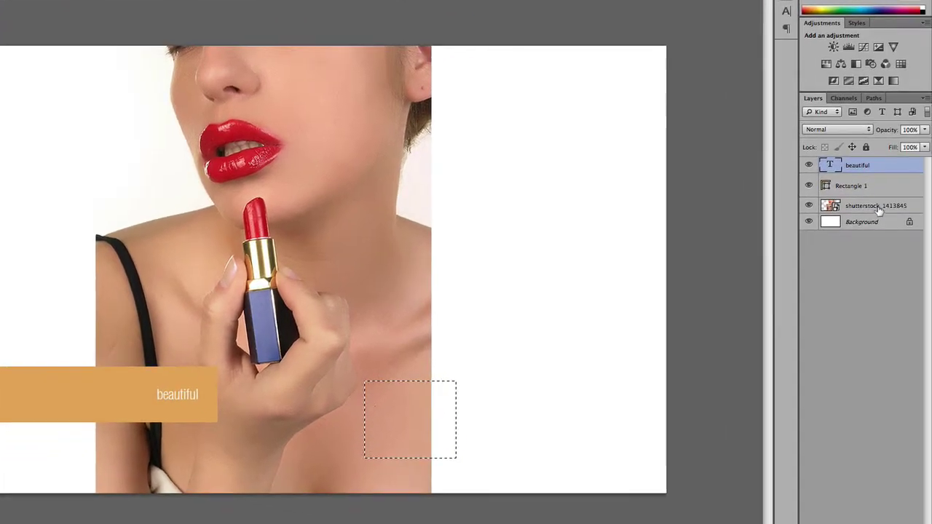
left_click(878, 206)
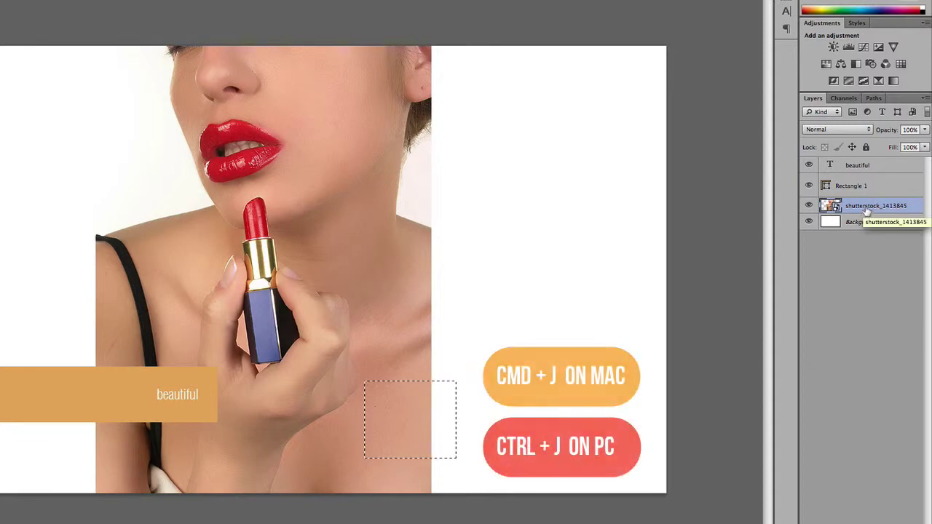
key("super+j")
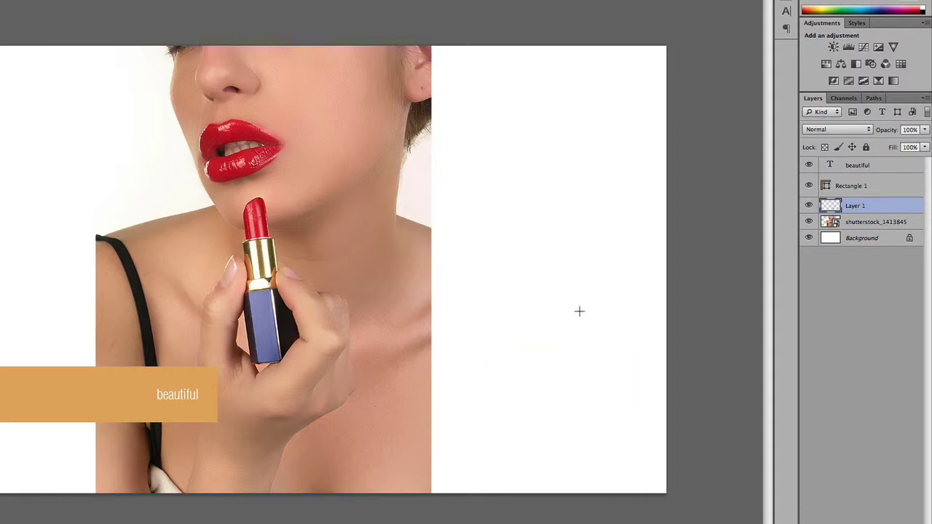
left_click(808, 222)
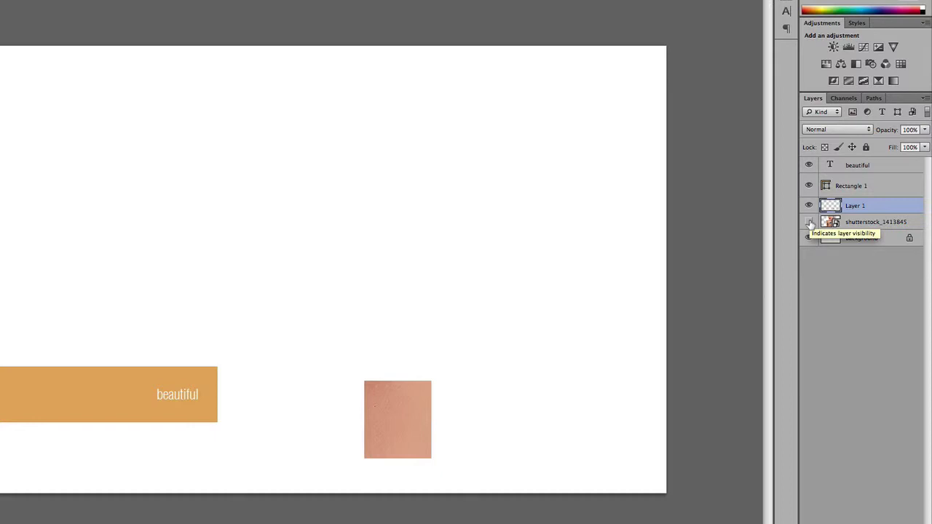
left_click(809, 223)
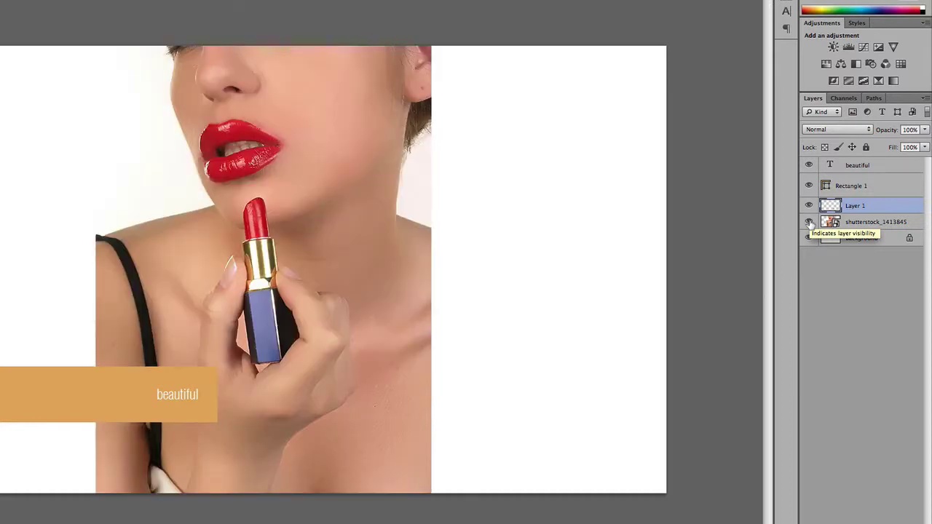
left_click(809, 223)
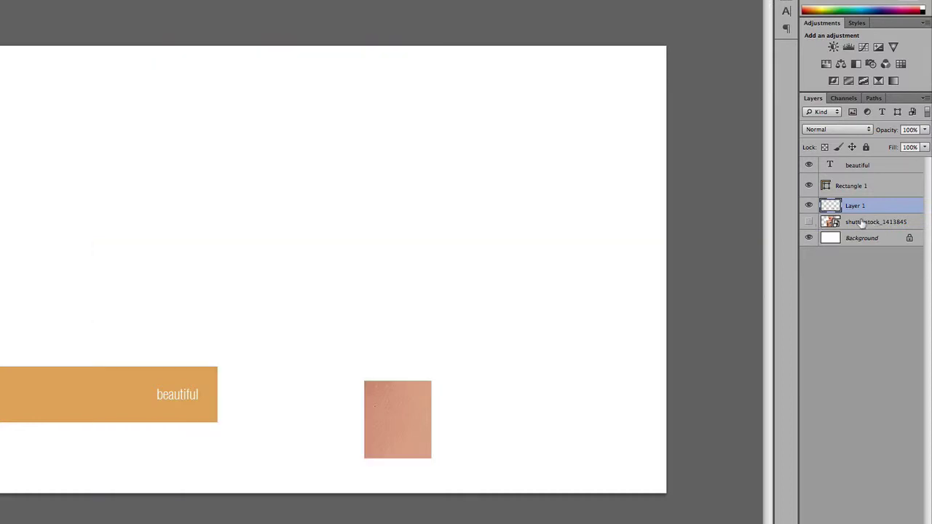
Step: Show the lipstick photo again and shift it about 106 px left, then 60 px back right
left_click(808, 223)
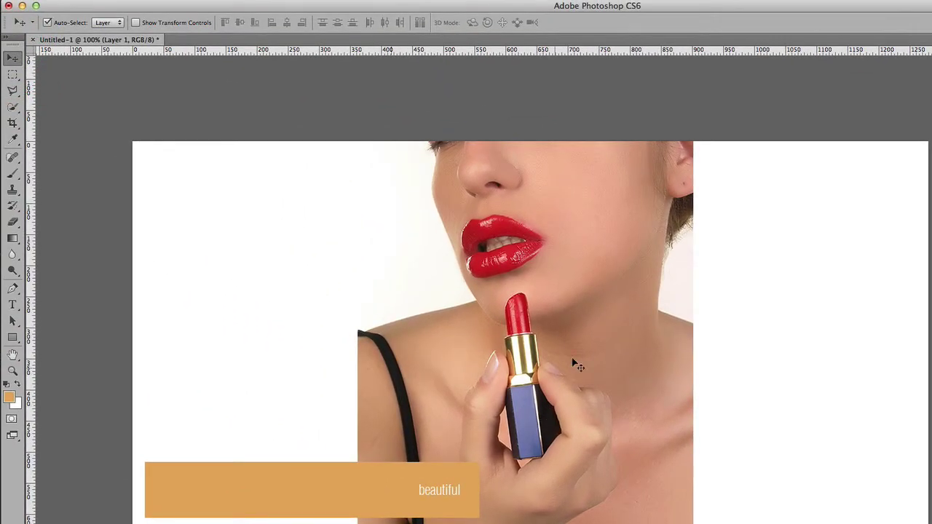
left_click_drag(585, 327, 508, 326)
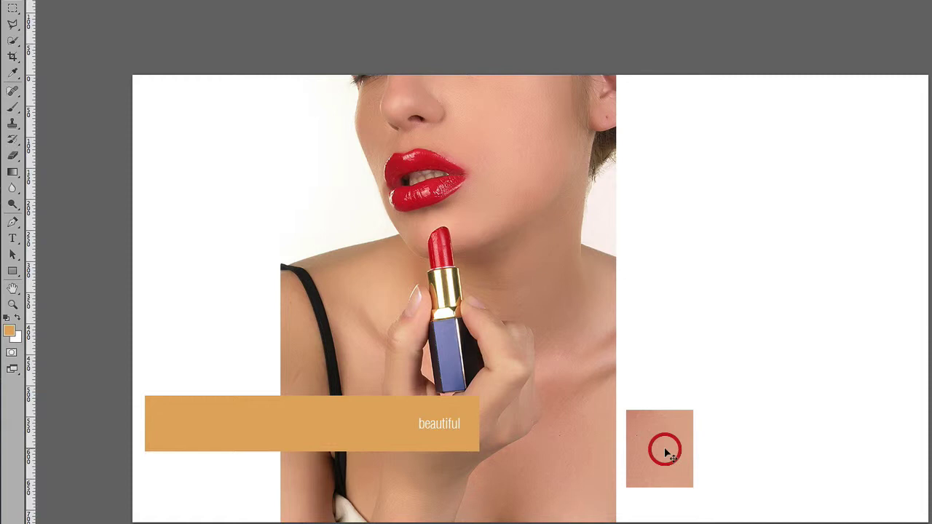
left_click_drag(567, 447, 609, 439)
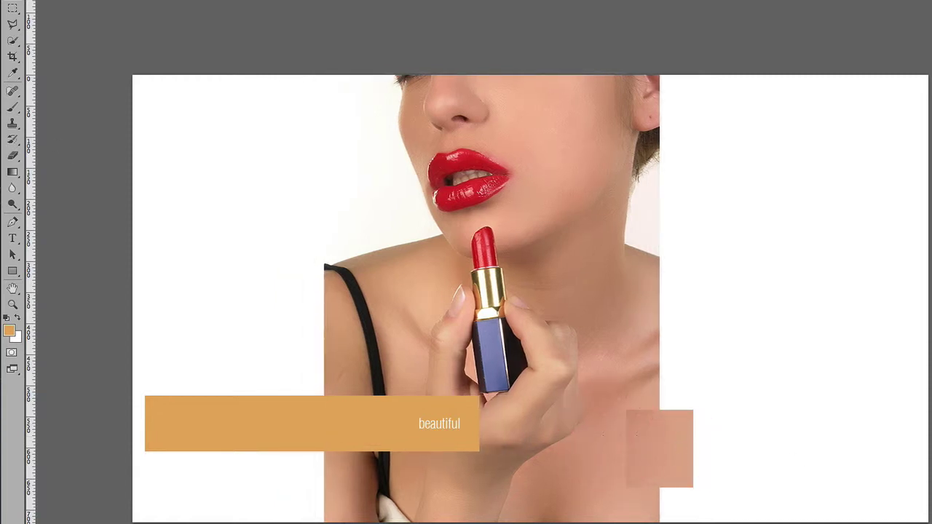
Step: Delete the copied skin patch with the Rectangular Marquee tool active
left_click(19, 11)
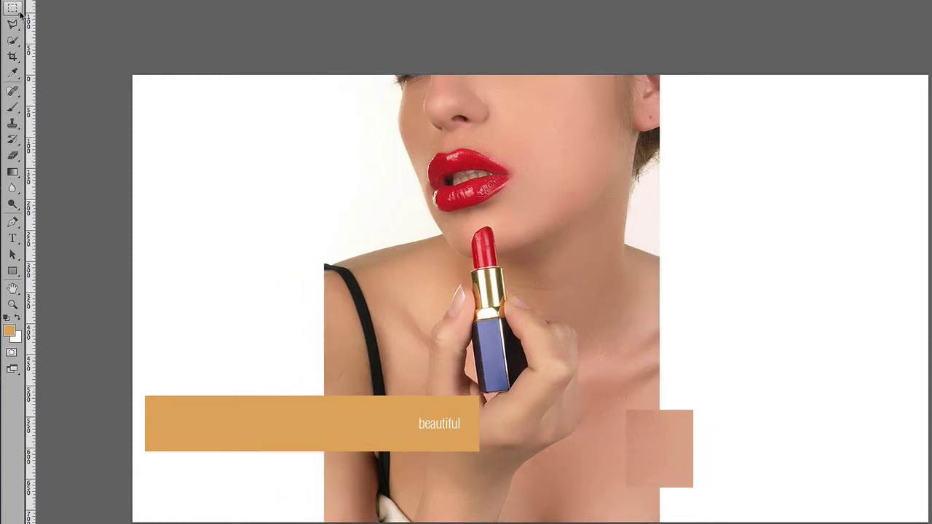
left_click(675, 450)
key("Delete")
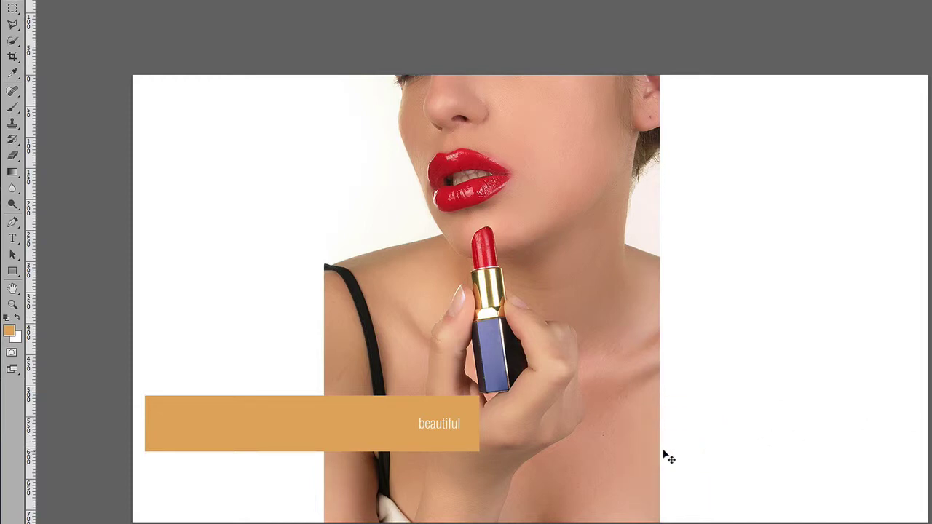
Step: Fill an 81x464 px strip over the photo's right edge with orange on a new layer, then deselect
left_click(13, 9)
left_click_drag(626, 212, 714, 510)
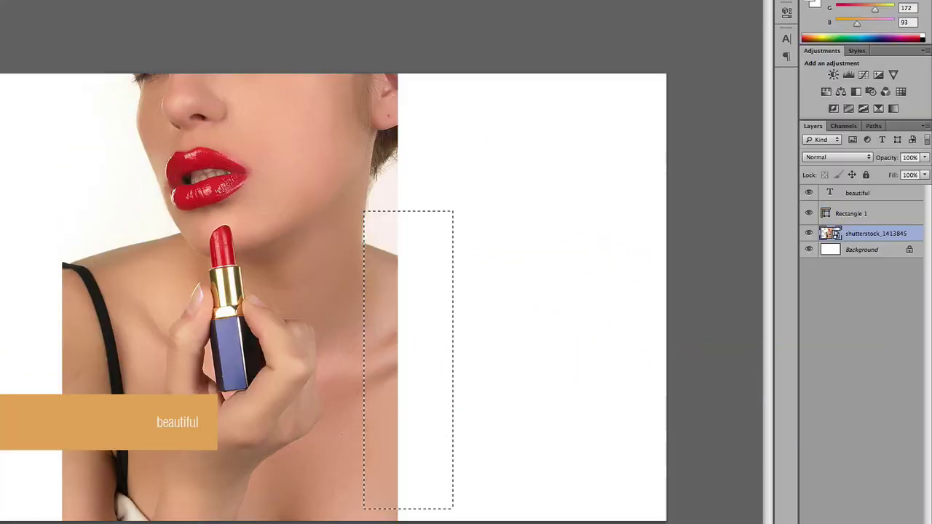
left_click(895, 518)
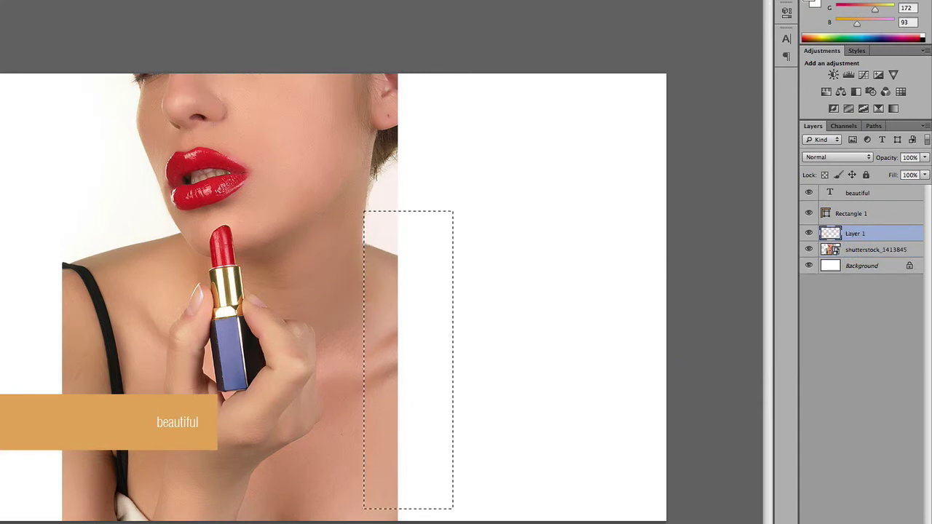
key("alt+BackSpace")
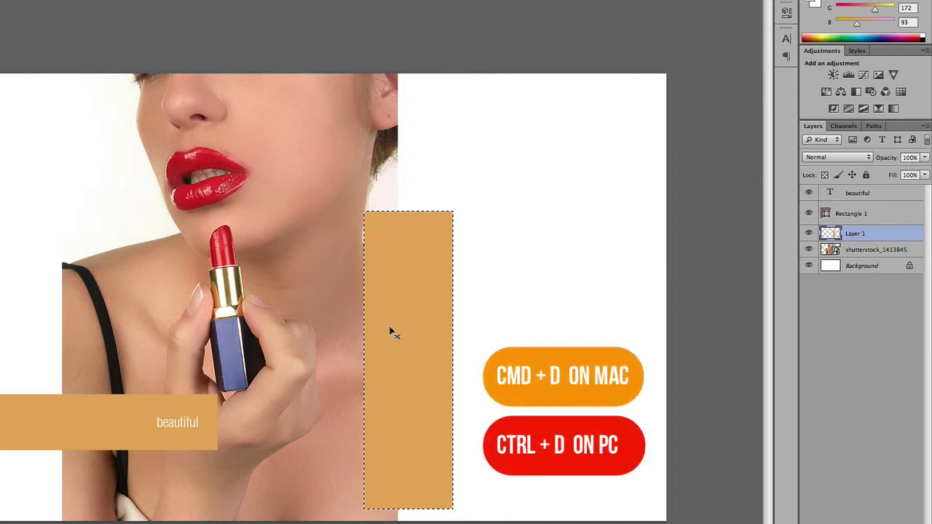
key("super+d")
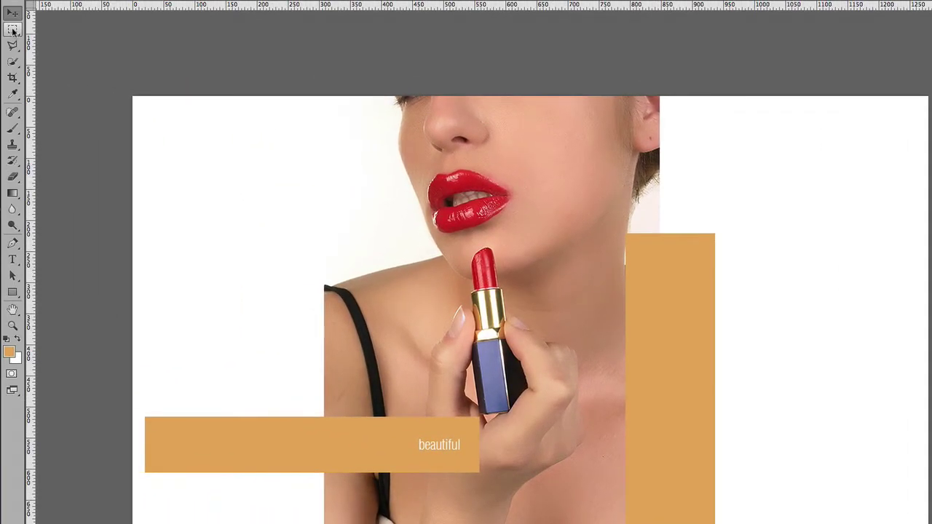
Step: Open the Marquee tool flyout to show the selection shapes
left_click(13, 30)
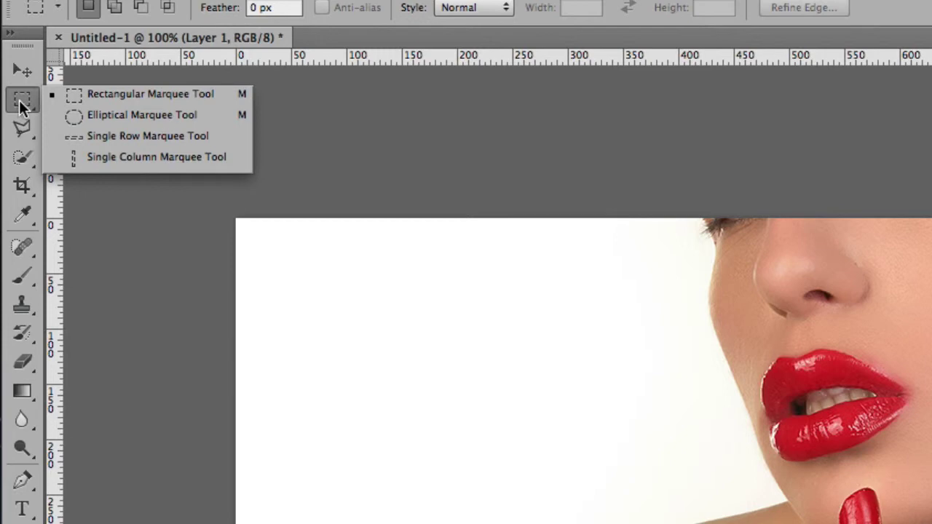
Step: Fill a 251x286 px ellipse at the upper left with #8b7960 on new Layer 2, then deselect
left_click(102, 117)
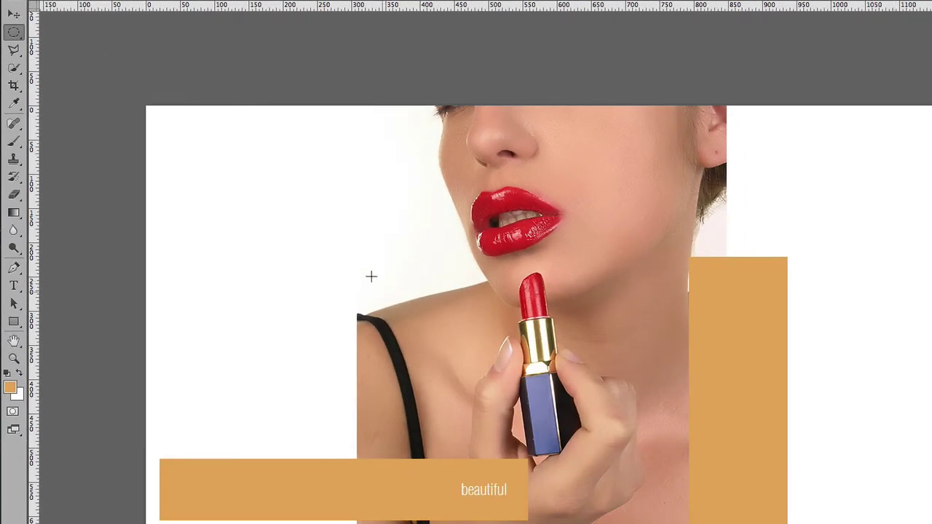
left_click_drag(268, 185, 439, 380)
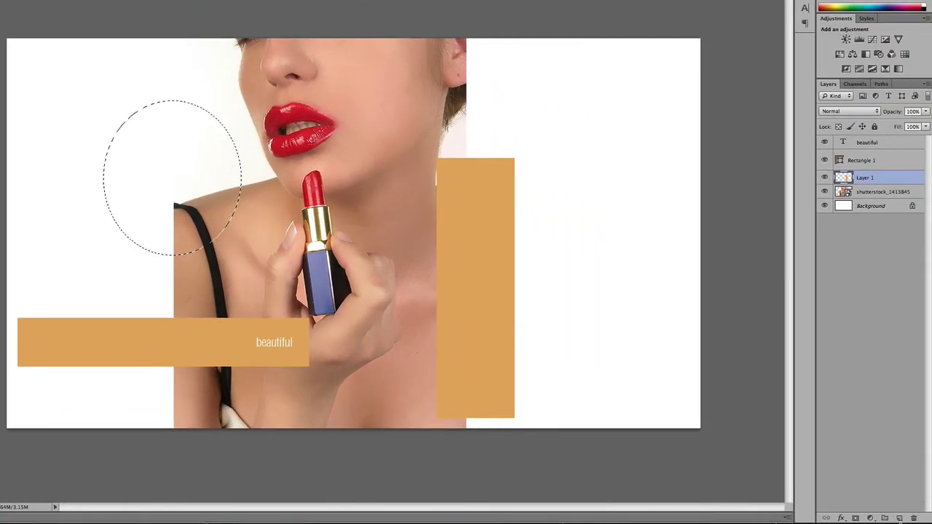
left_click(900, 518)
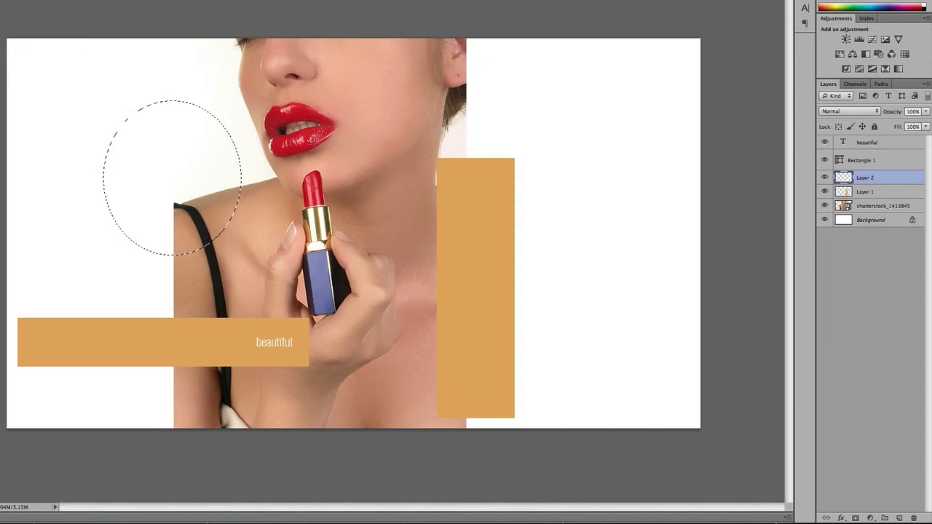
key("alt+BackSpace")
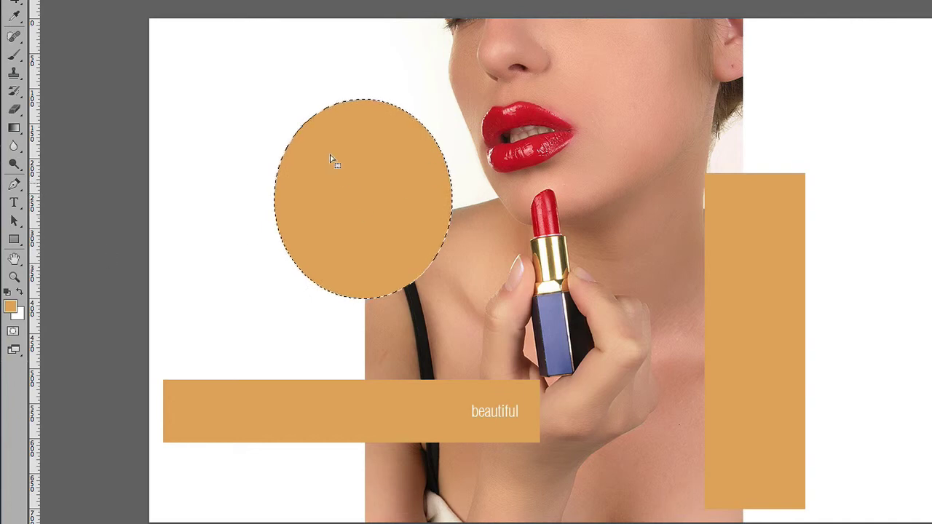
left_click(11, 308)
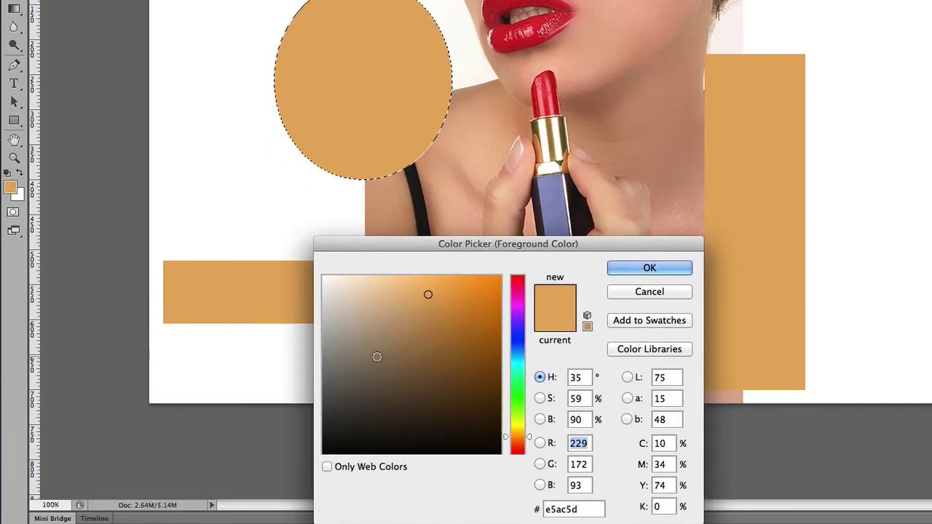
left_click(377, 476)
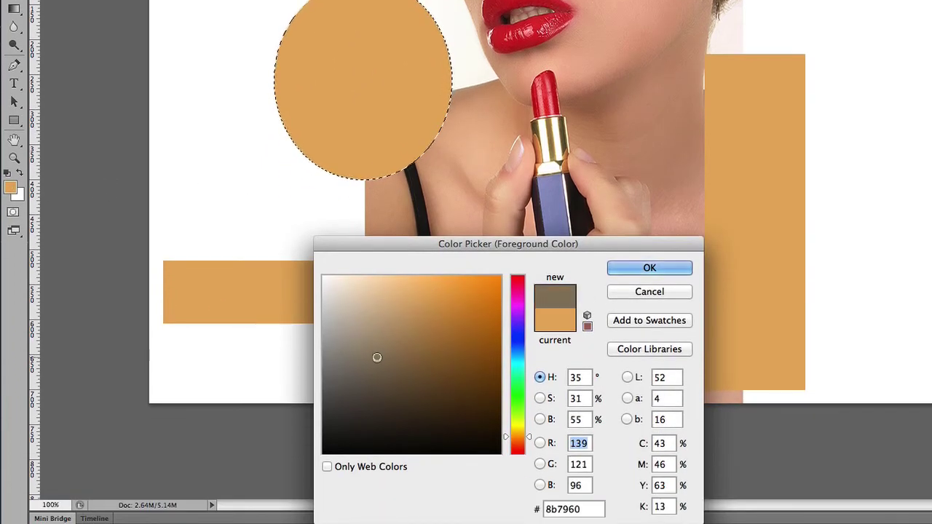
left_click(626, 270)
key("alt+BackSpace")
key("ctrl+d")
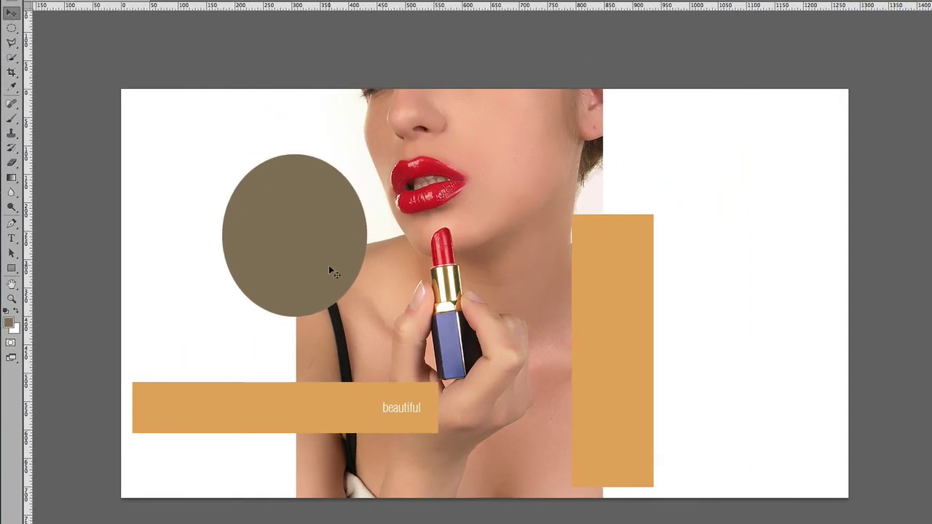
Step: Nudge the brown-grey ellipse slightly down and left, just above the 'beautiful' bar
left_click_drag(329, 268, 302, 265)
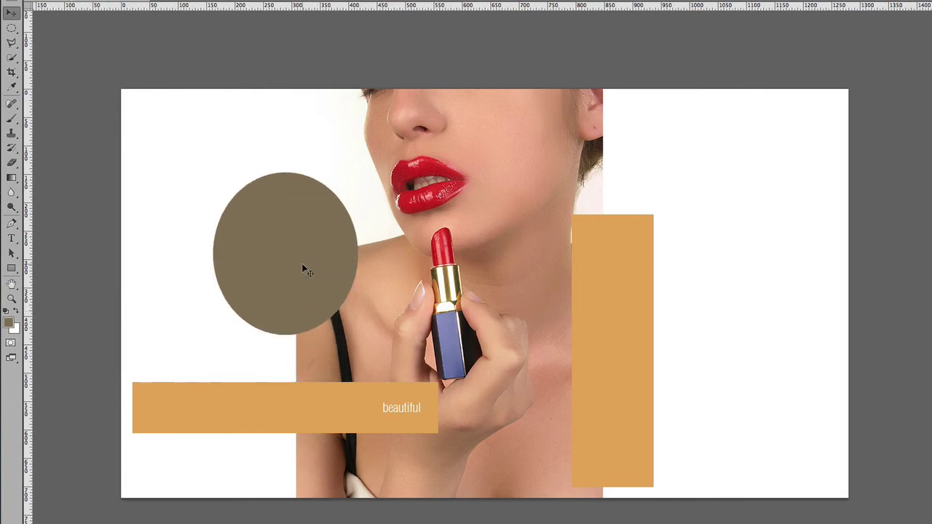